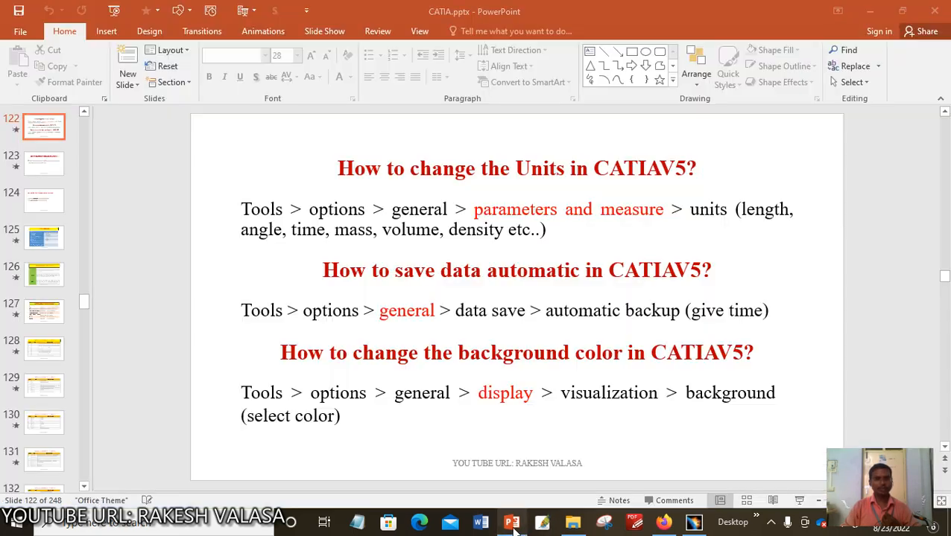
- Switch to CATIA and set the default length unit to Millimeter (mm) in the Parameters and Measure options
click(511, 523)
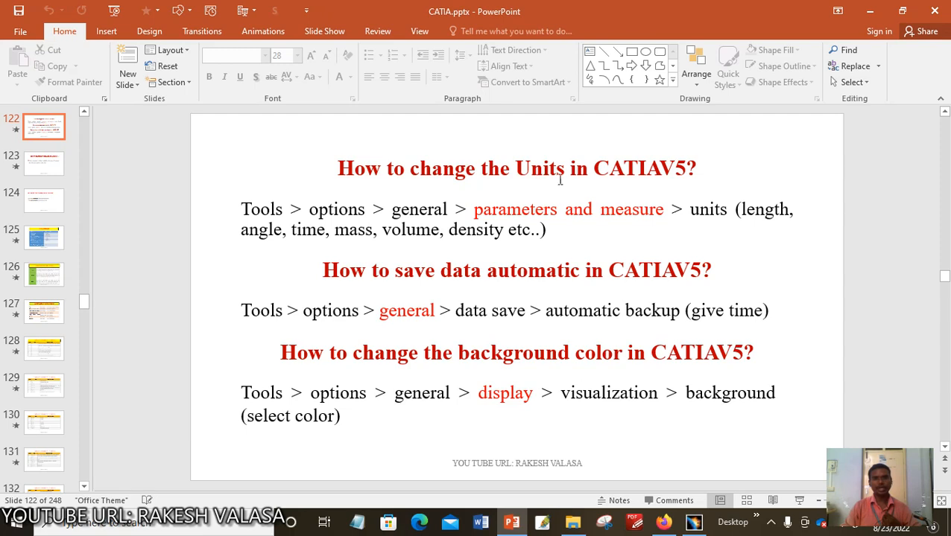
click(873, 13)
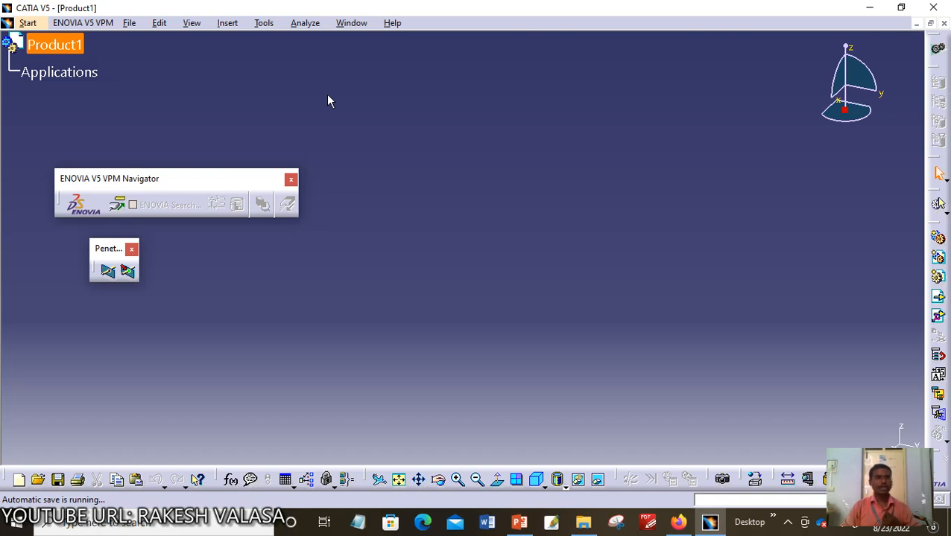
click(264, 23)
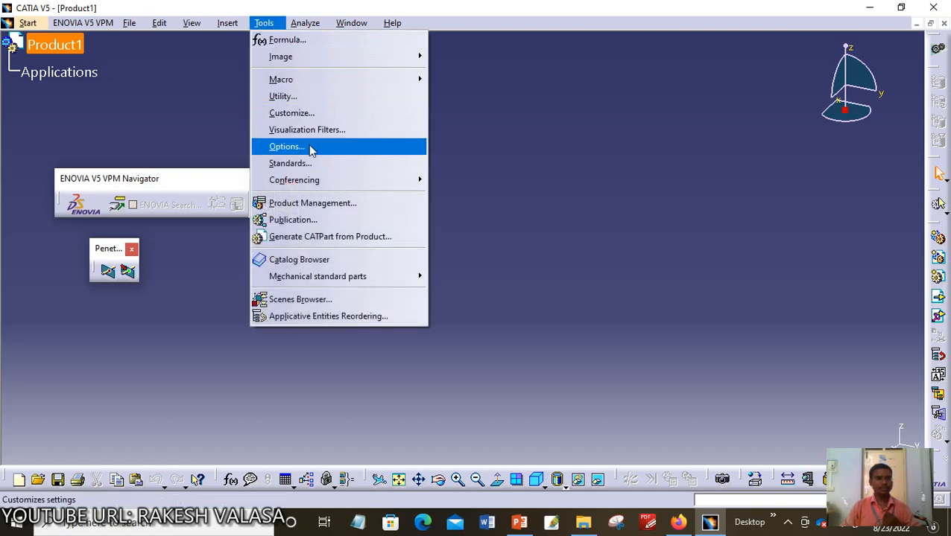
click(308, 147)
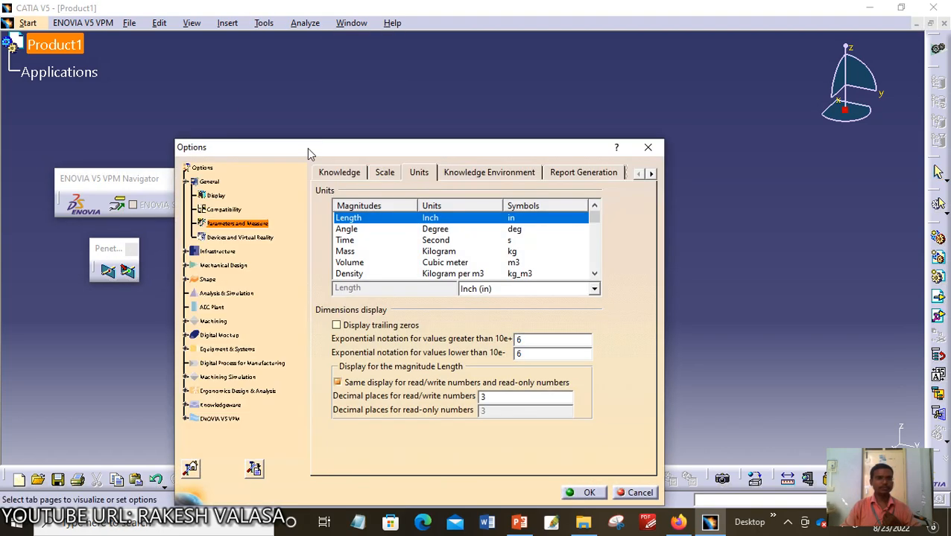
drag(350, 148, 363, 100)
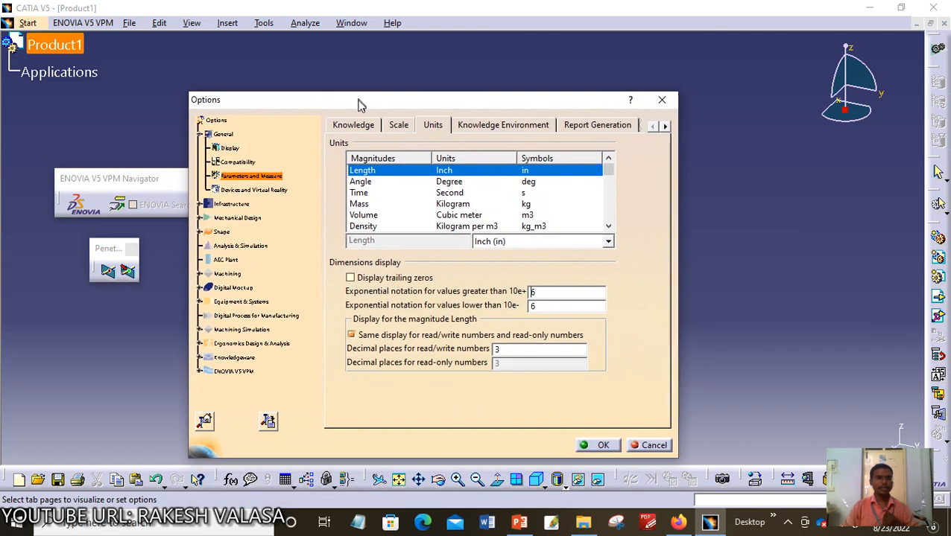
click(225, 135)
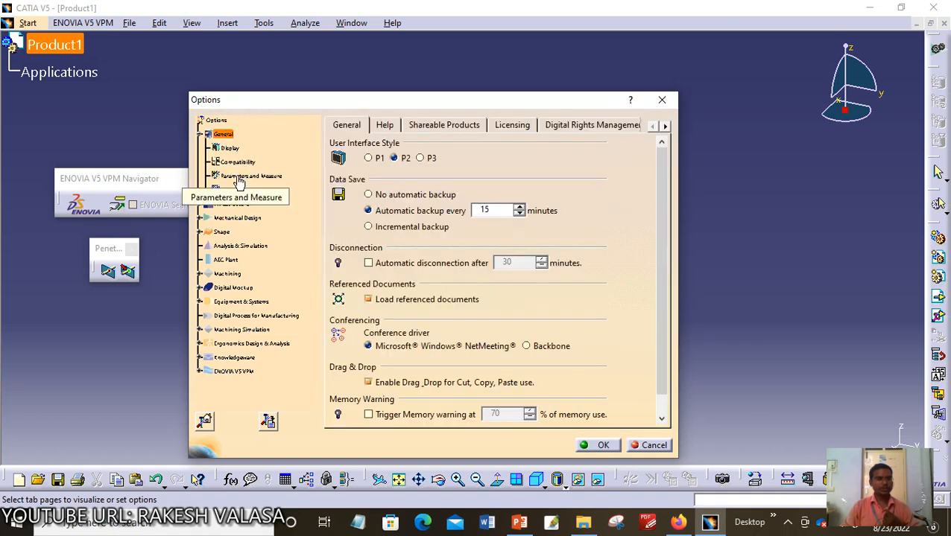
click(239, 179)
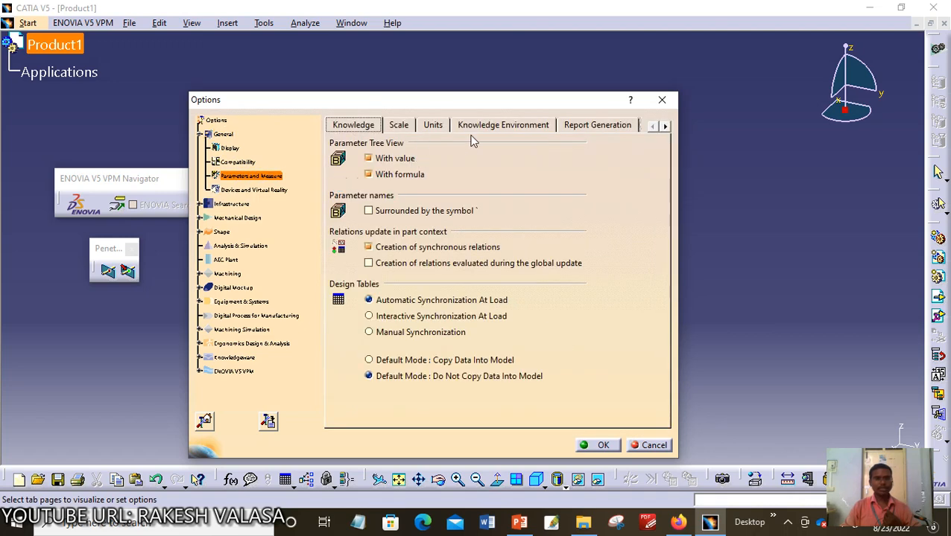
click(432, 127)
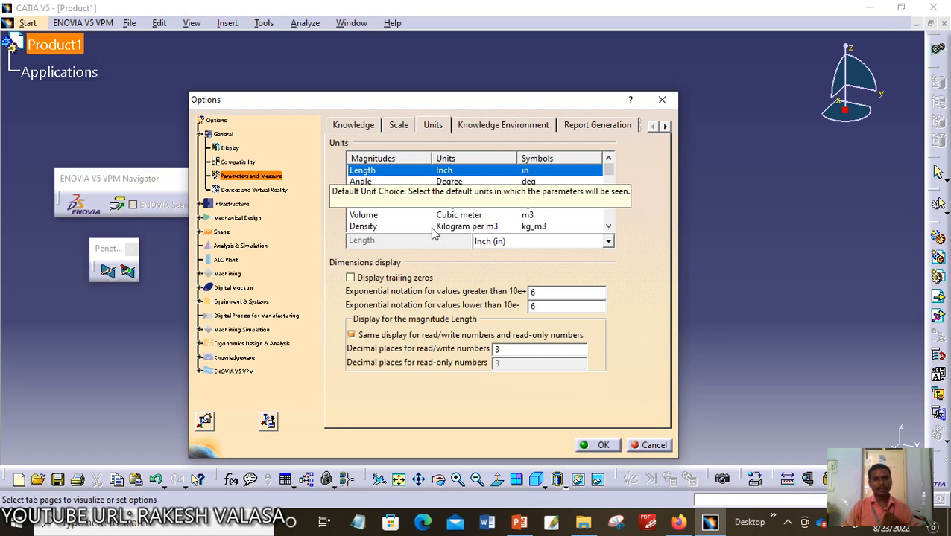
click(608, 242)
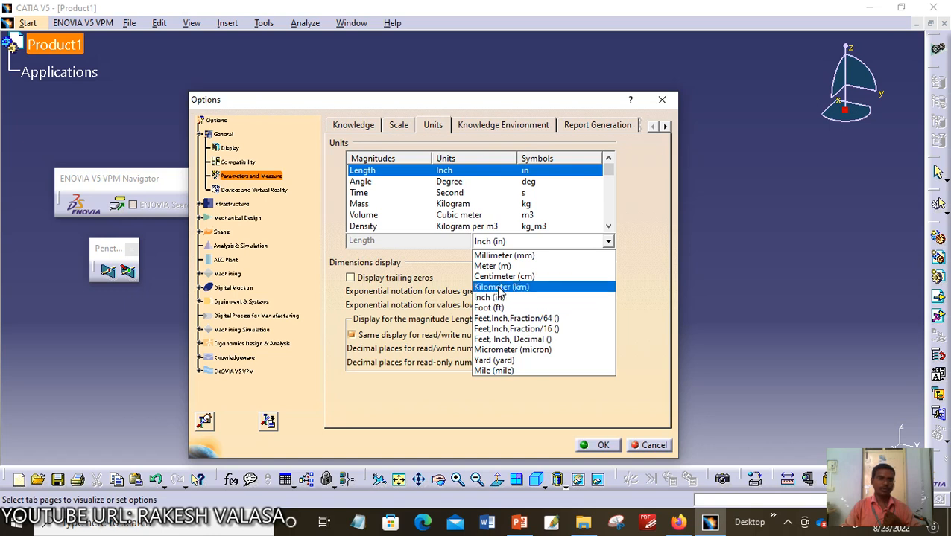
click(499, 257)
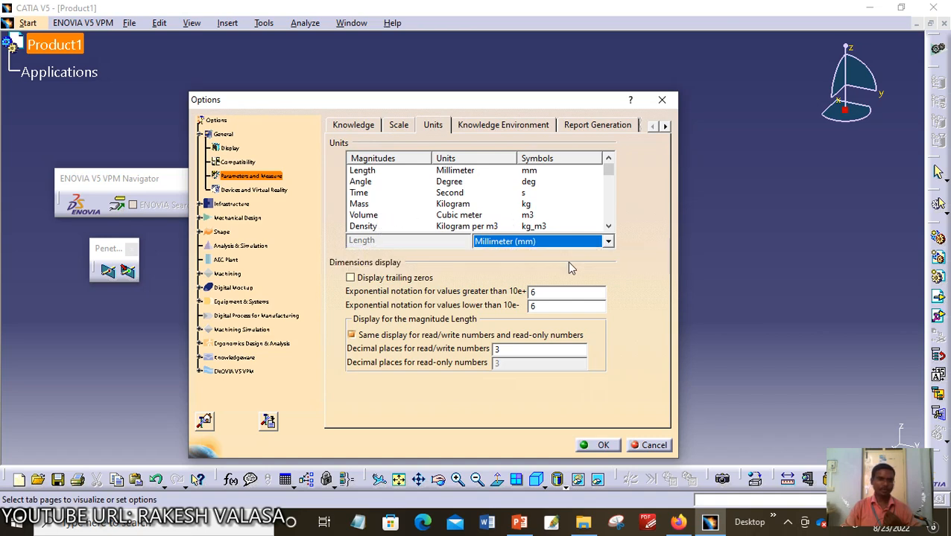
click(601, 446)
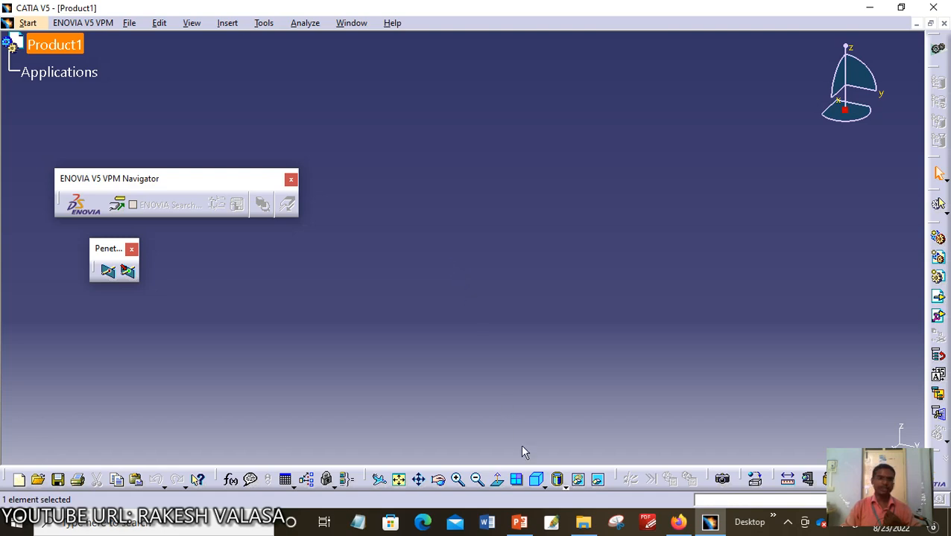
- Try an automatic backup interval of 16 minutes in CATIA's General options and discard the change
click(519, 522)
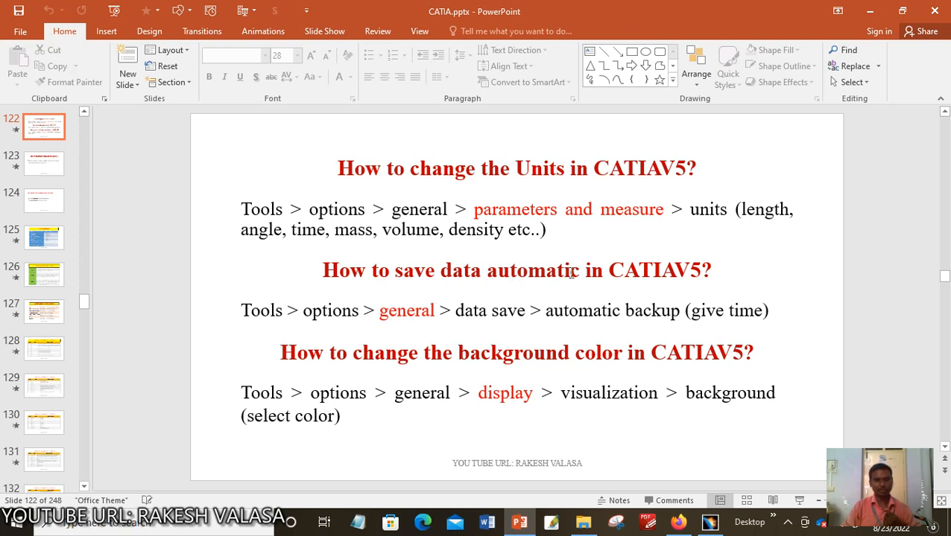
click(710, 523)
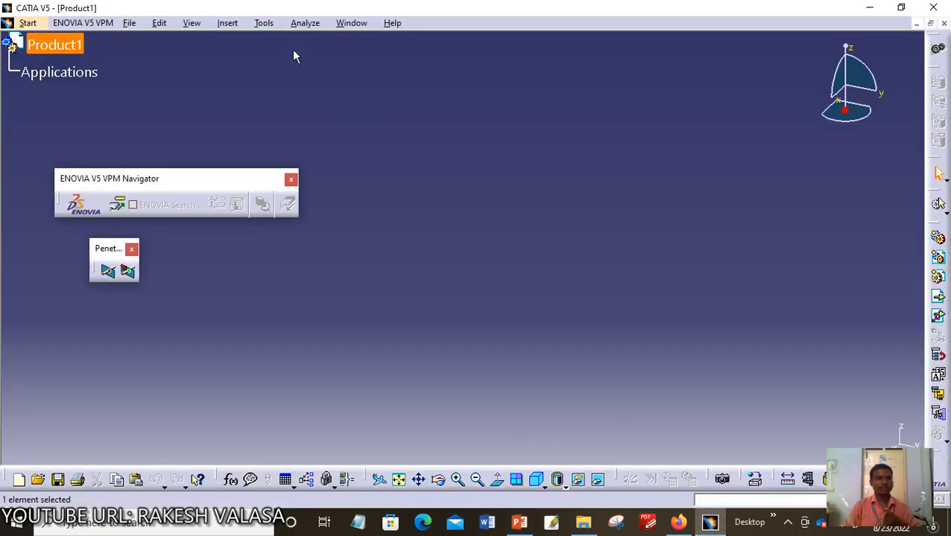
click(264, 23)
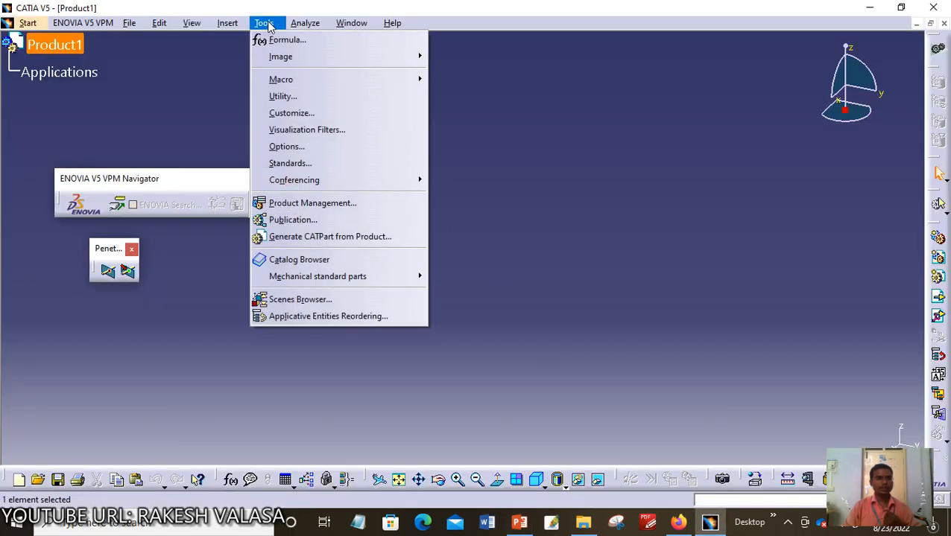
click(308, 147)
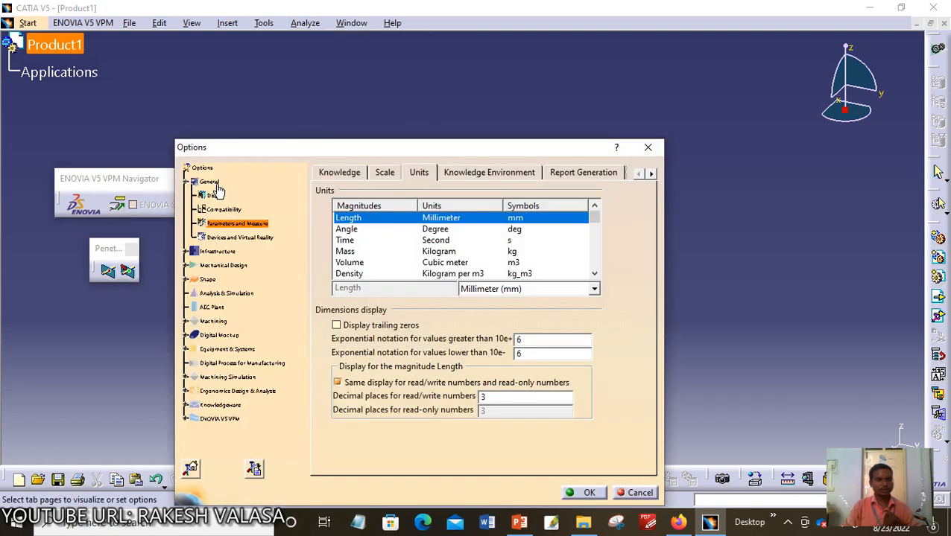
click(210, 182)
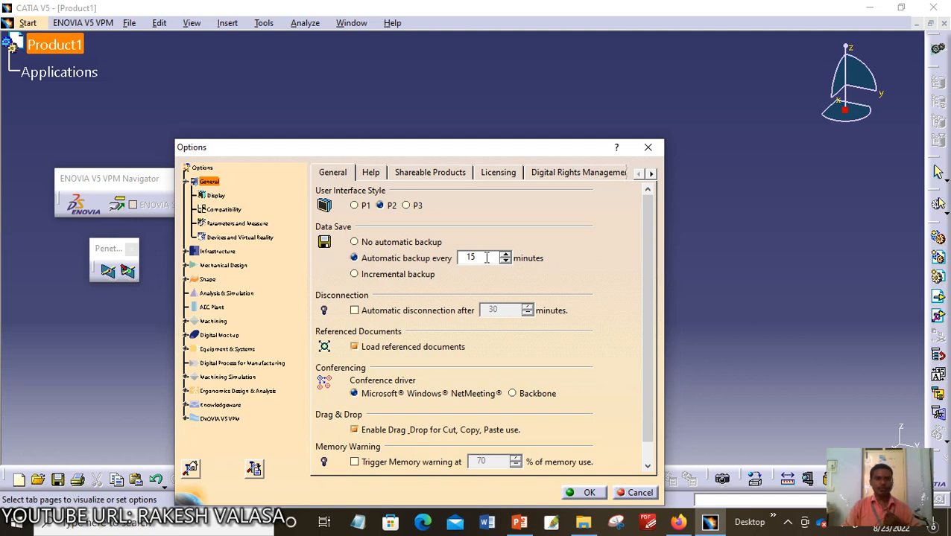
drag(485, 258, 460, 256)
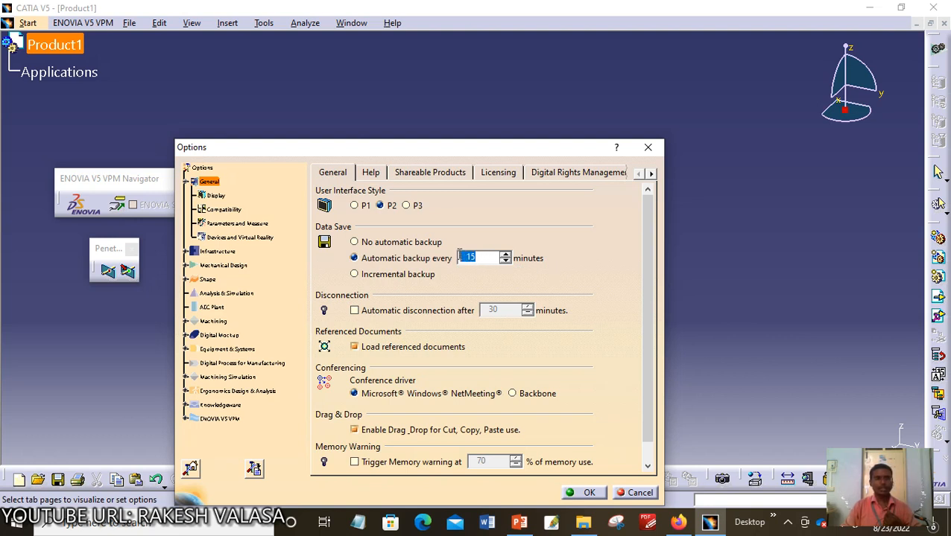
click(505, 254)
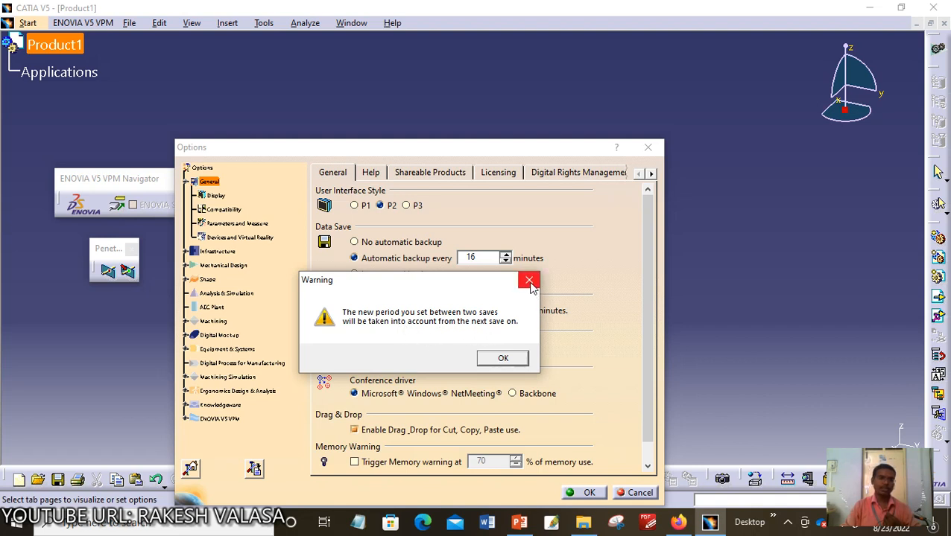
click(500, 356)
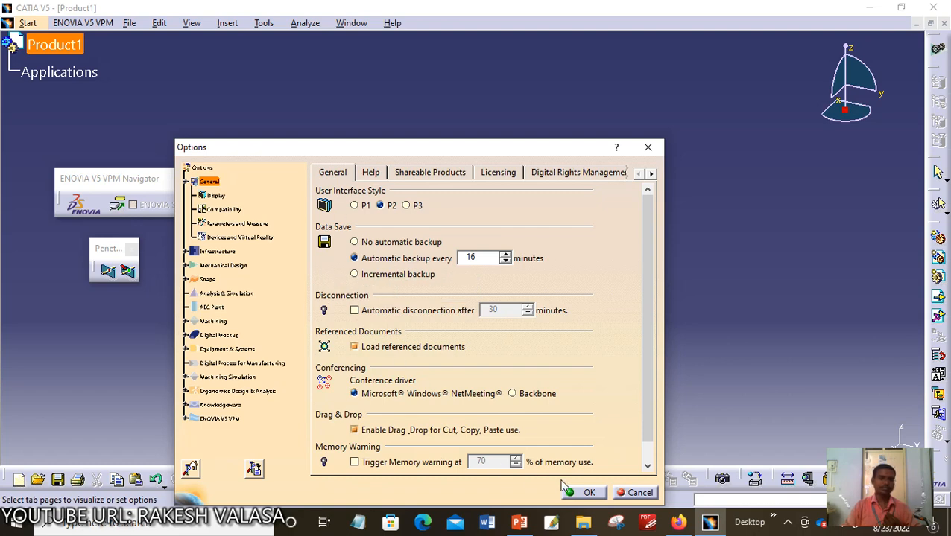
click(629, 493)
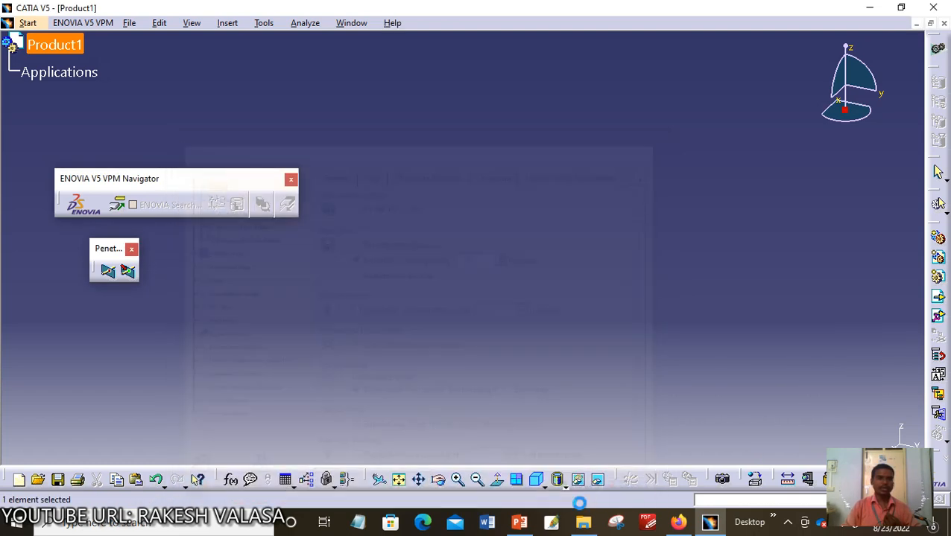
- Set CATIA's background color to white in the Display visualization options and apply it
click(521, 527)
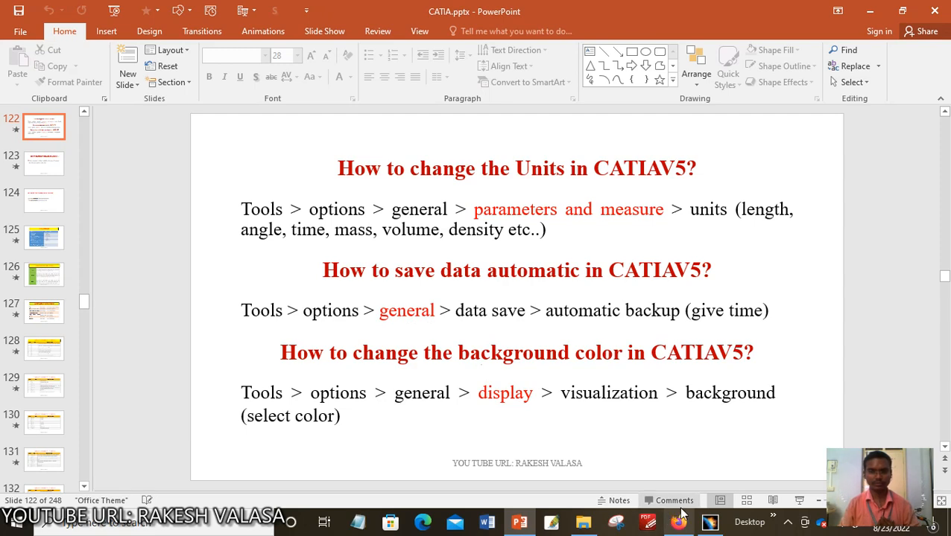
mouse_move(710, 525)
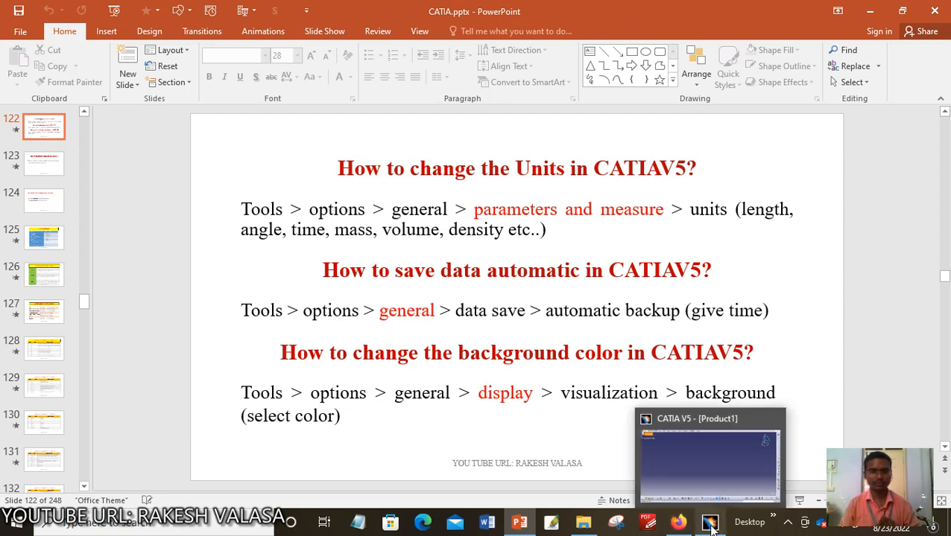
click(709, 524)
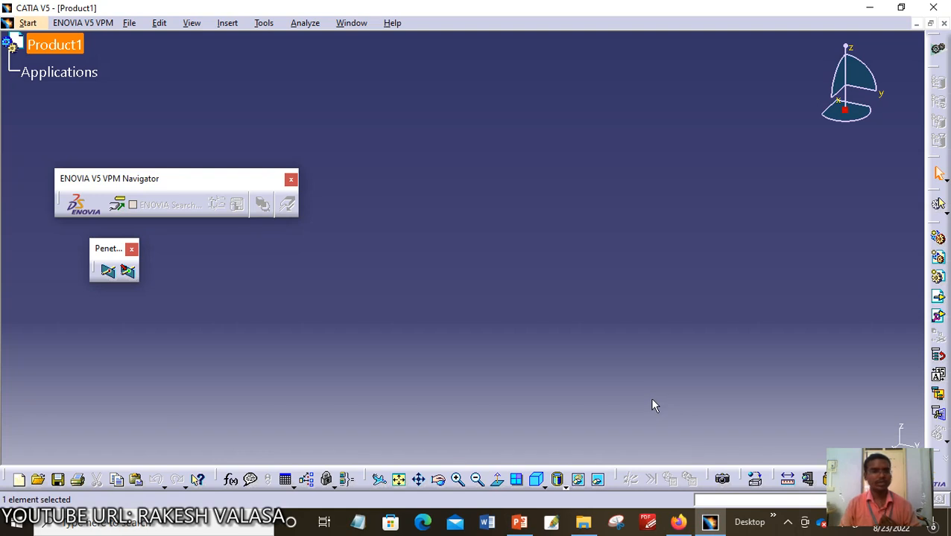
click(265, 24)
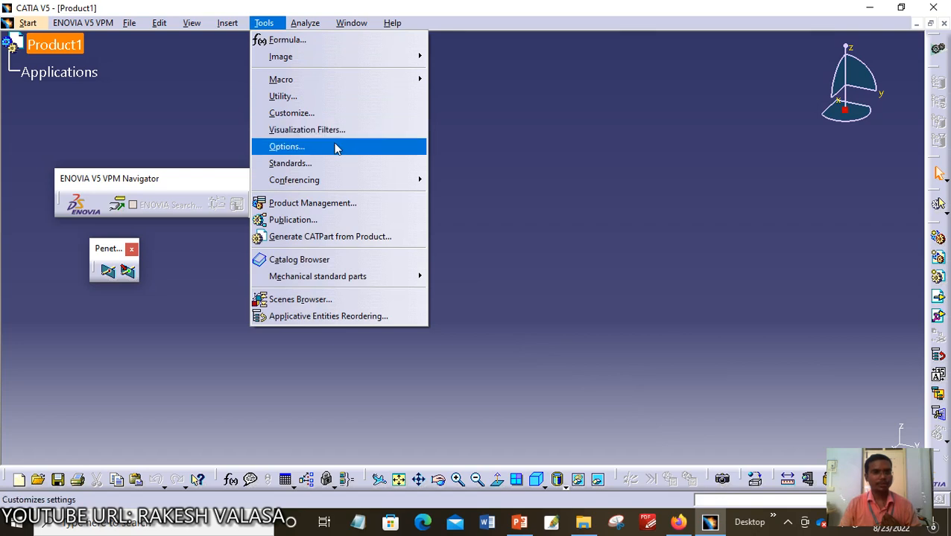
click(334, 149)
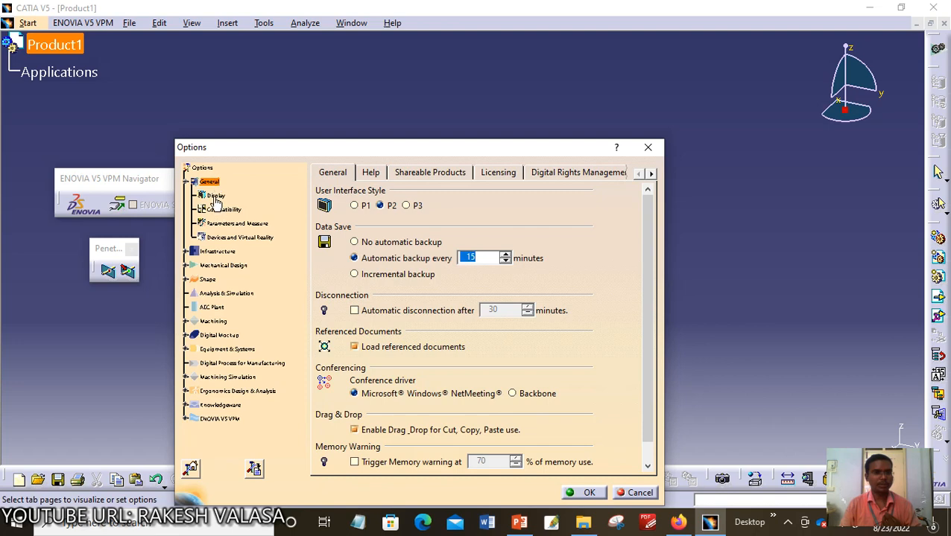
click(216, 196)
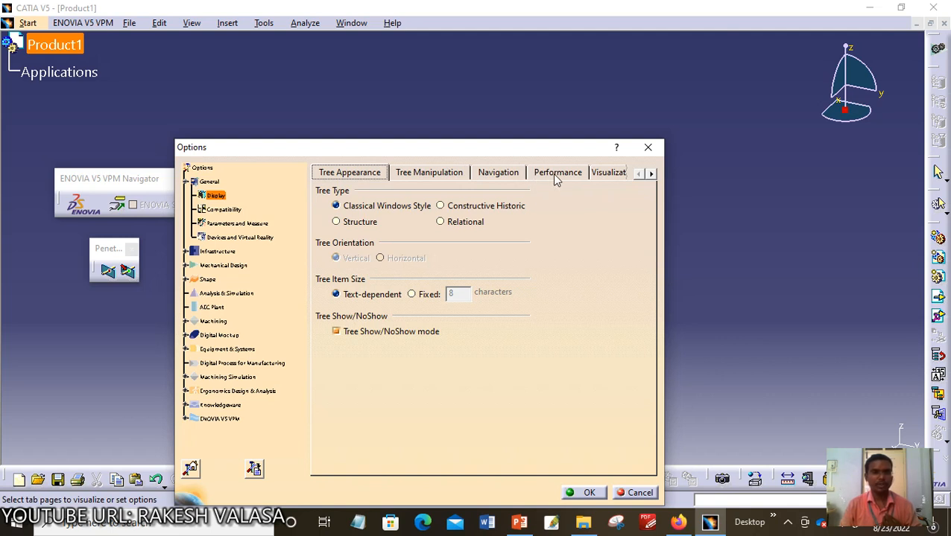
click(608, 177)
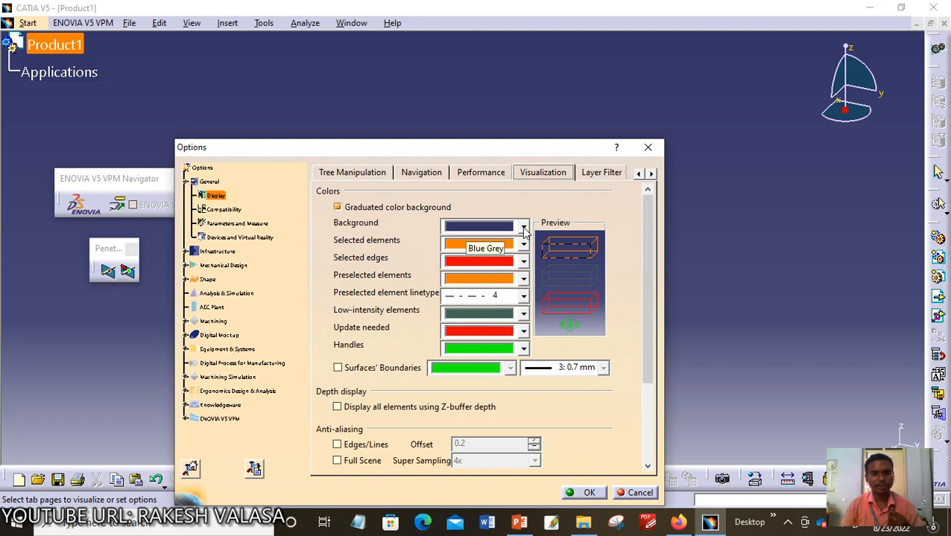
click(524, 227)
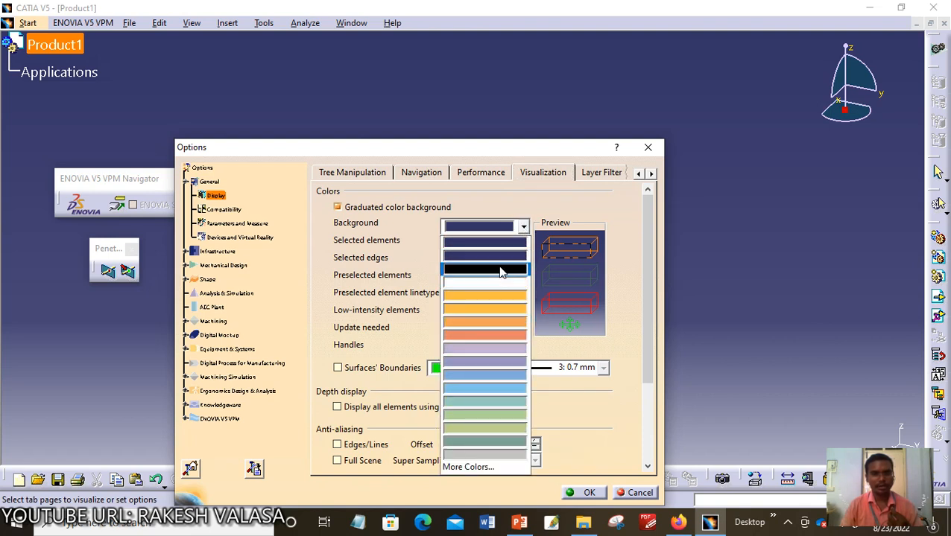
click(316, 233)
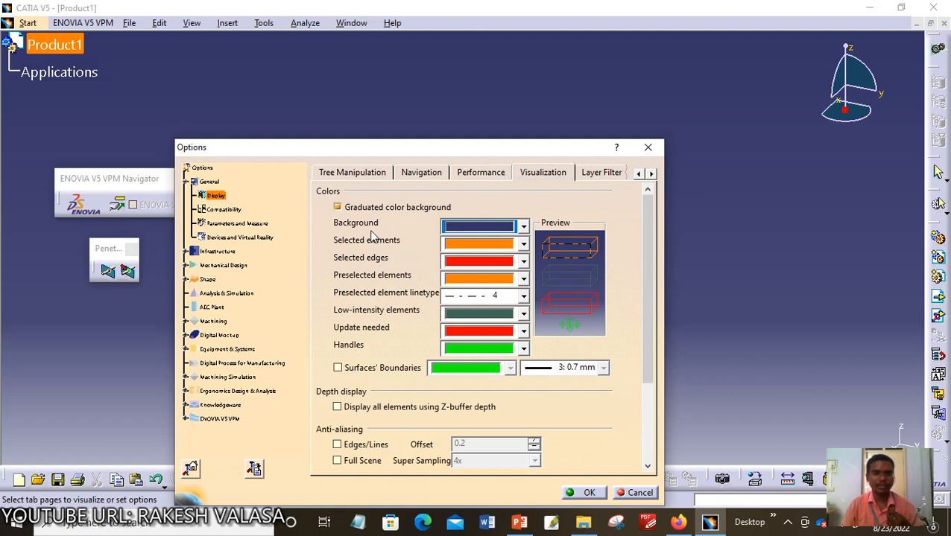
click(524, 224)
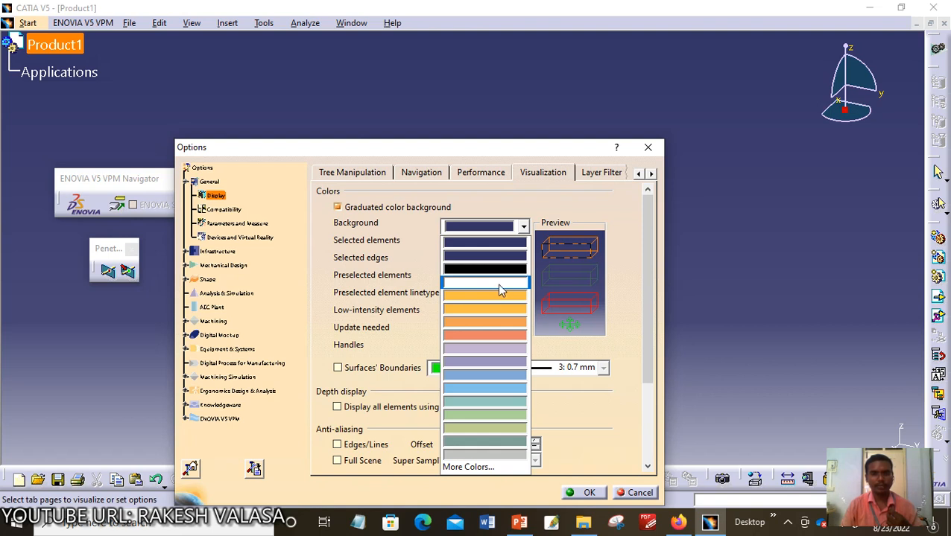
click(497, 283)
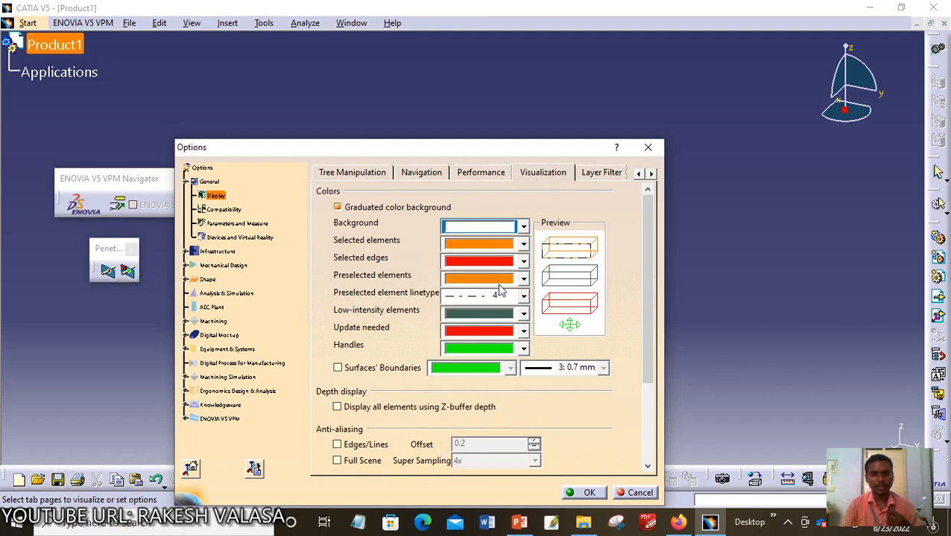
click(581, 493)
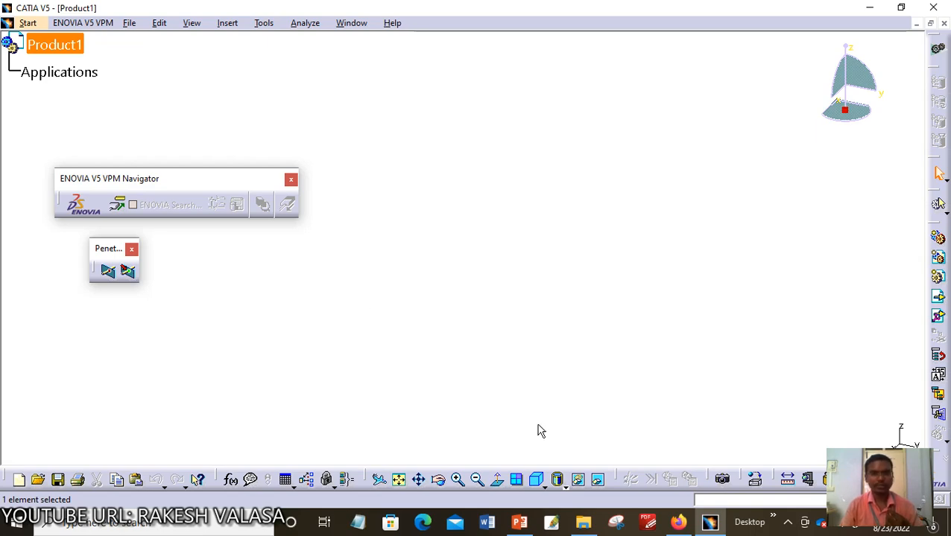
- Switch to PowerPoint and show slide 123 on how to restore toolbars in CATIA V5
click(519, 522)
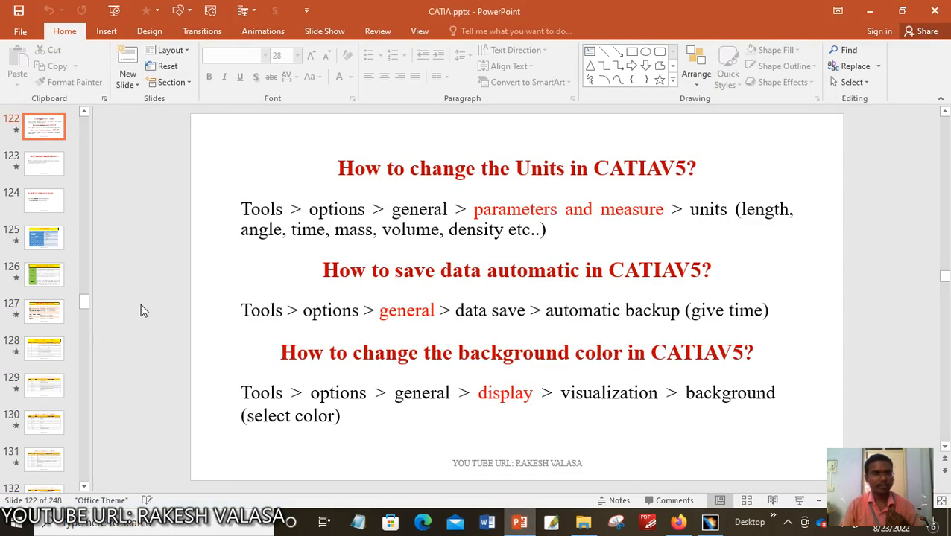
click(44, 163)
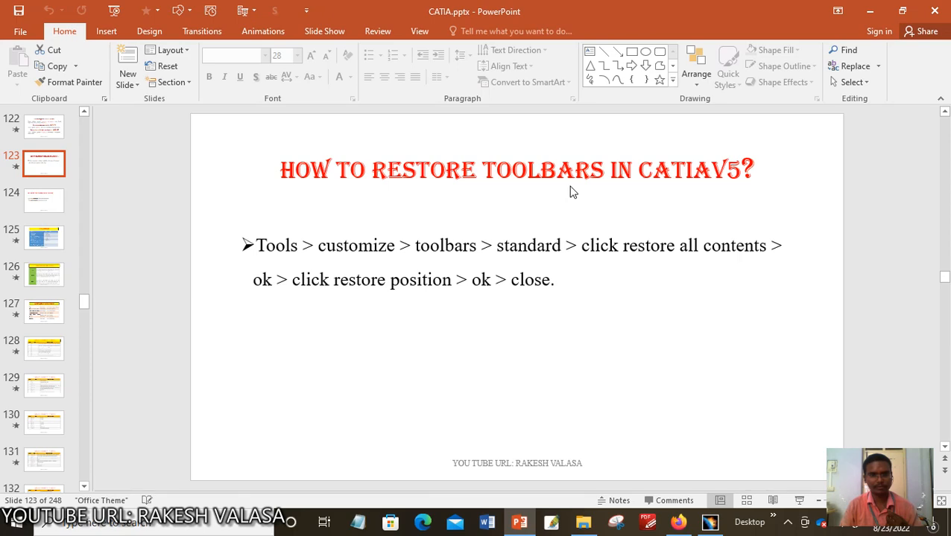
- Switch to CATIA and restore the contents of all toolbars in the toolbar customization settings
click(710, 524)
click(266, 25)
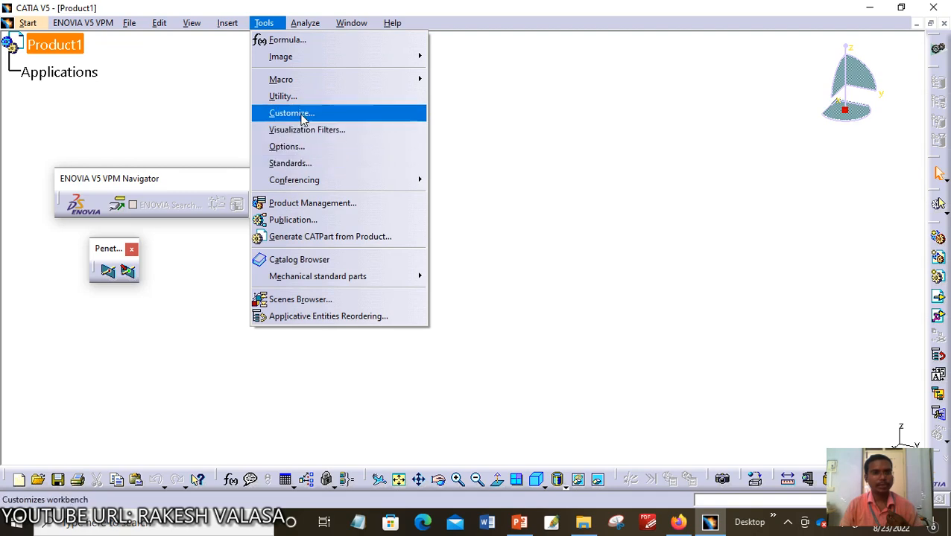
click(303, 119)
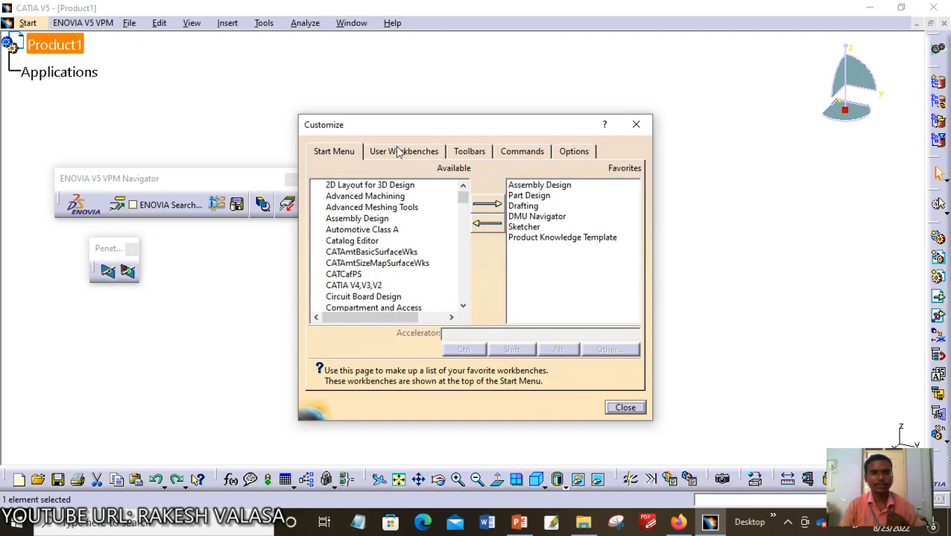
click(469, 156)
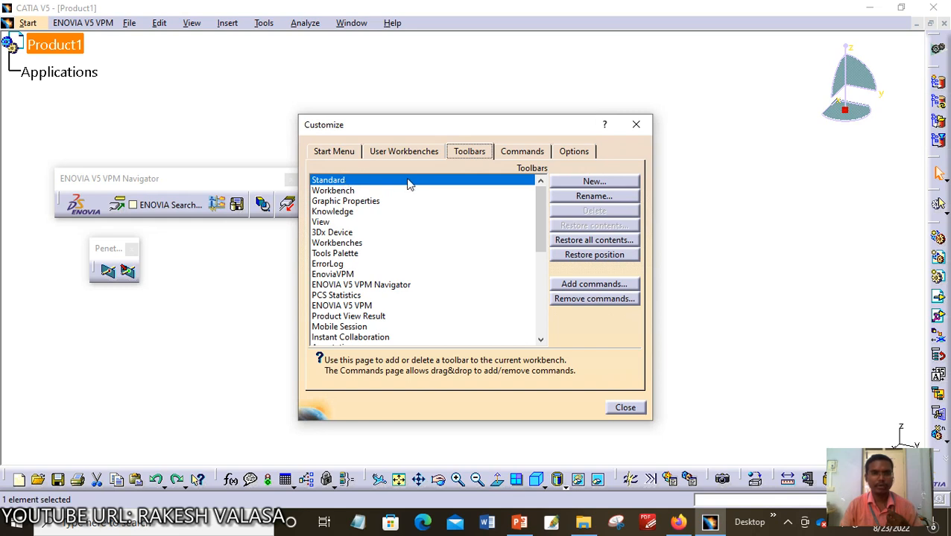
click(591, 241)
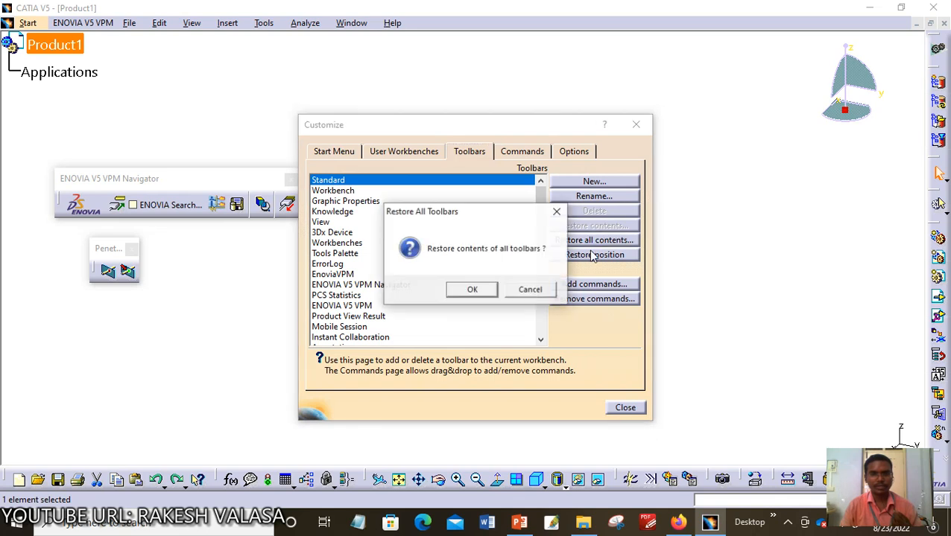
click(491, 291)
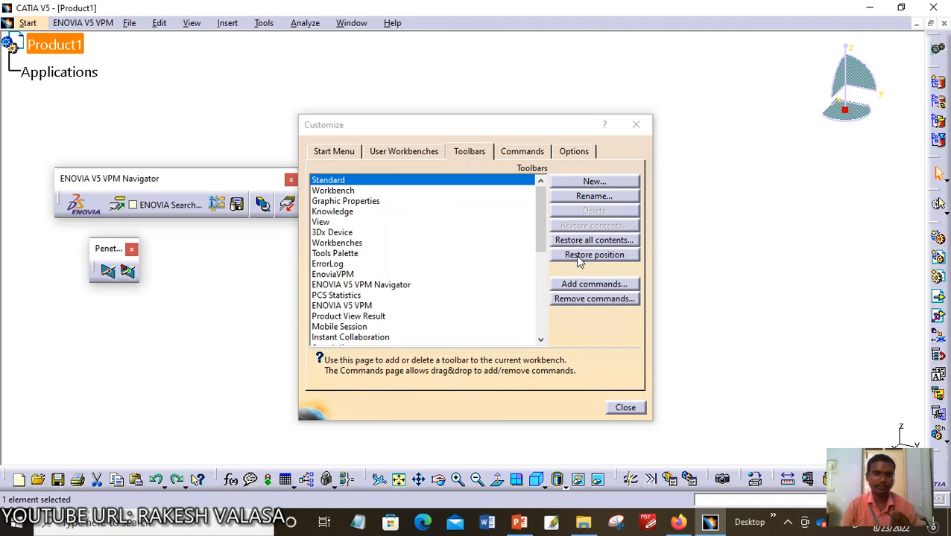
- Restore the position of all toolbars and close the Customize dialog
click(578, 257)
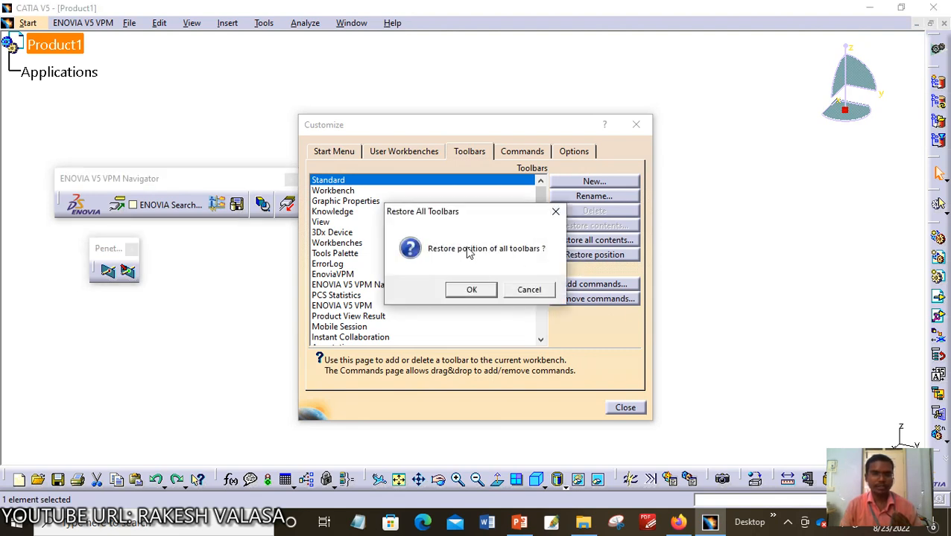
click(471, 290)
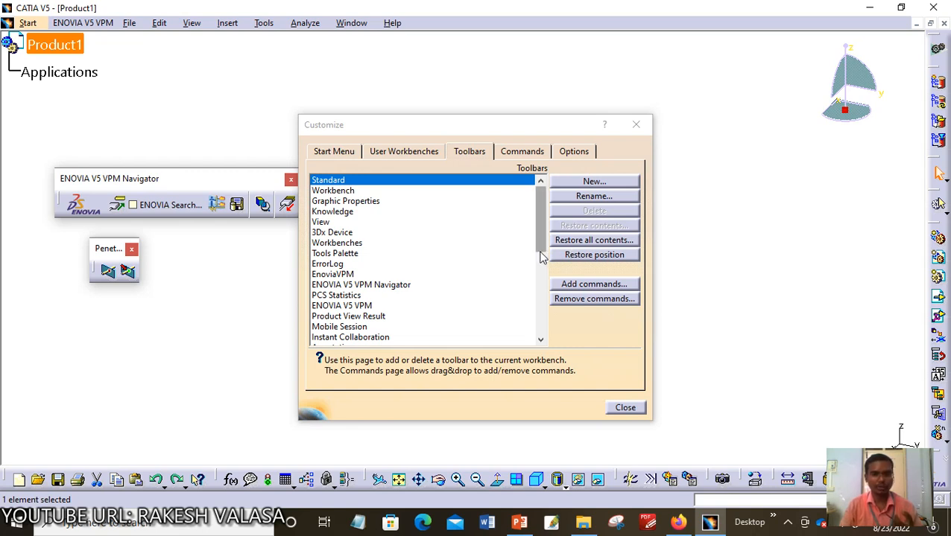
click(625, 407)
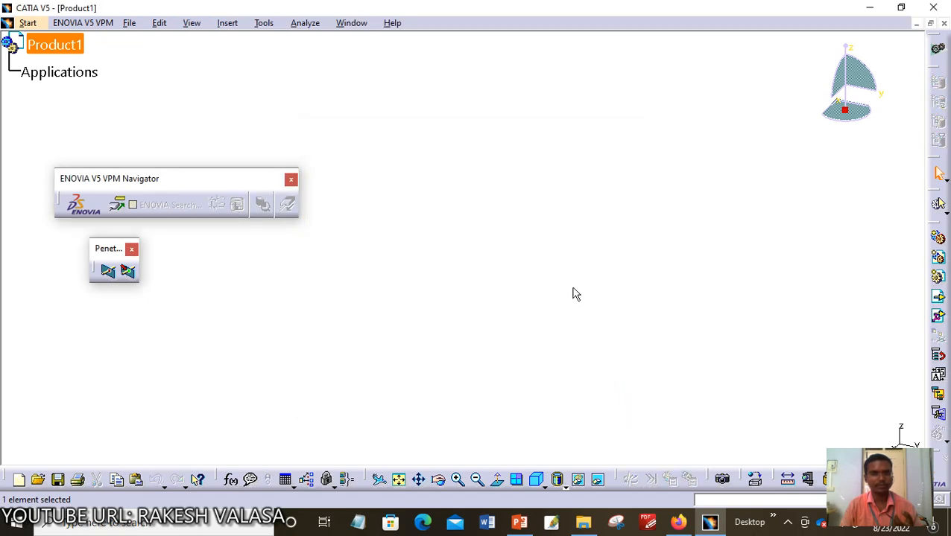